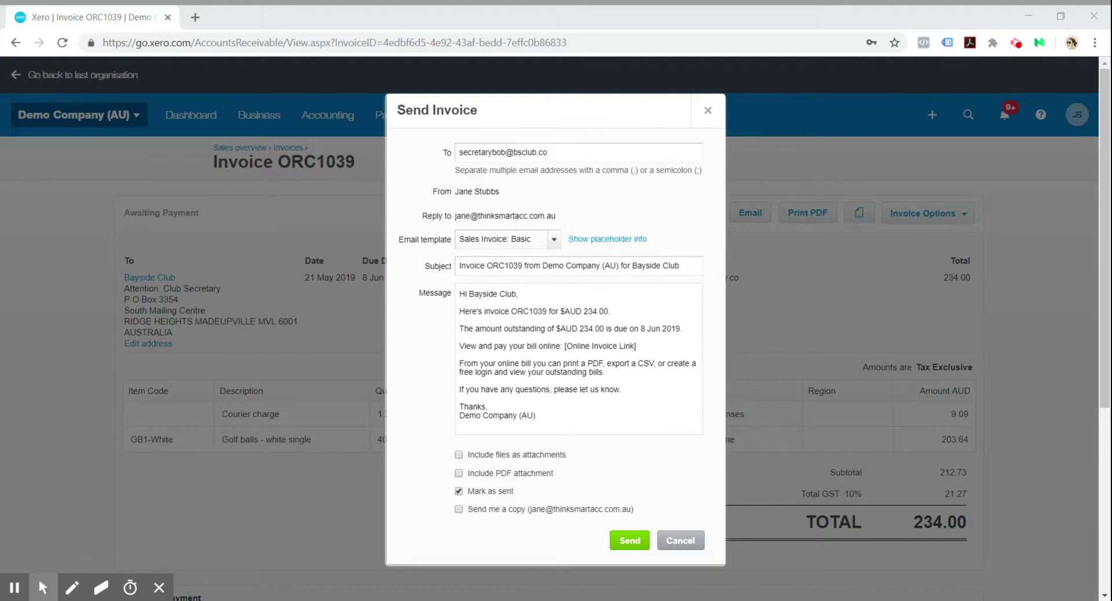
# Highlight 'Demo Company (AU)' in the email subject, then cancel the email without sending
pyautogui.click(548, 266)
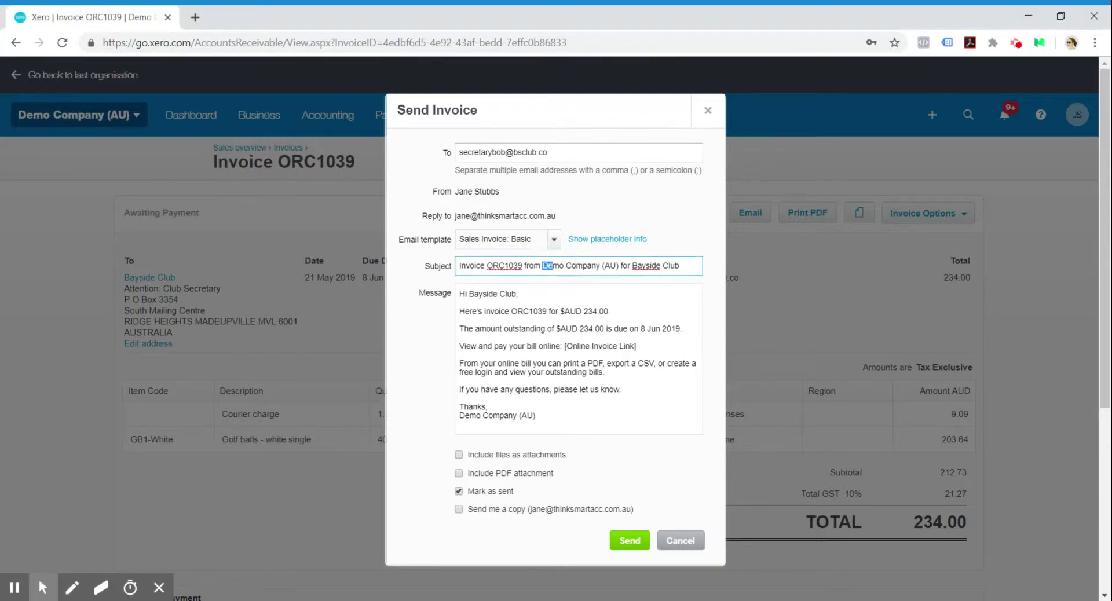
pyautogui.moveTo(542, 266); pyautogui.dragTo(620, 267)
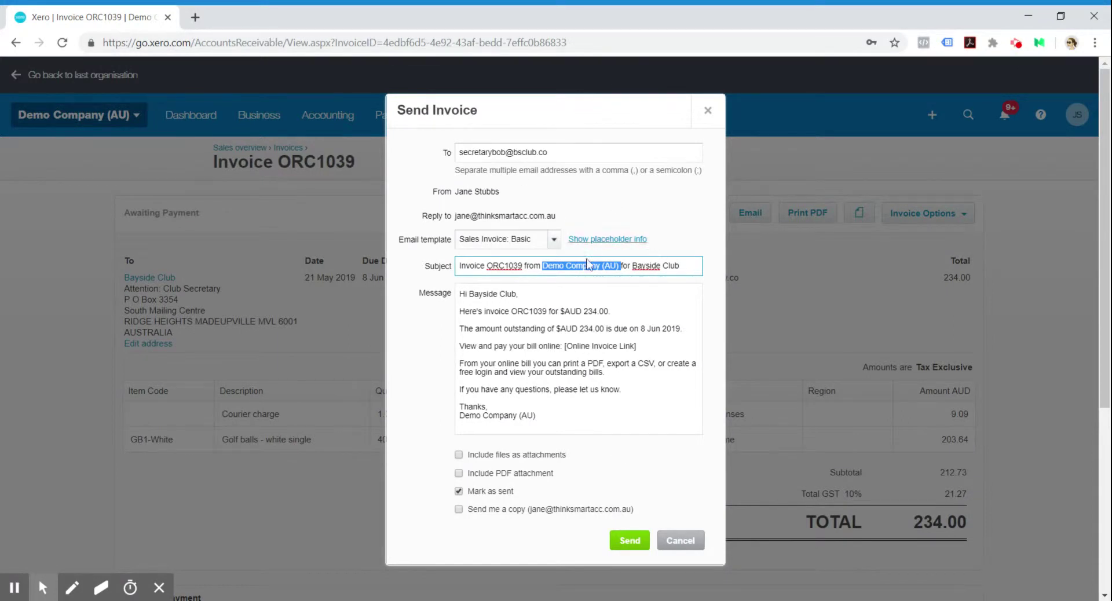
pyautogui.click(678, 540)
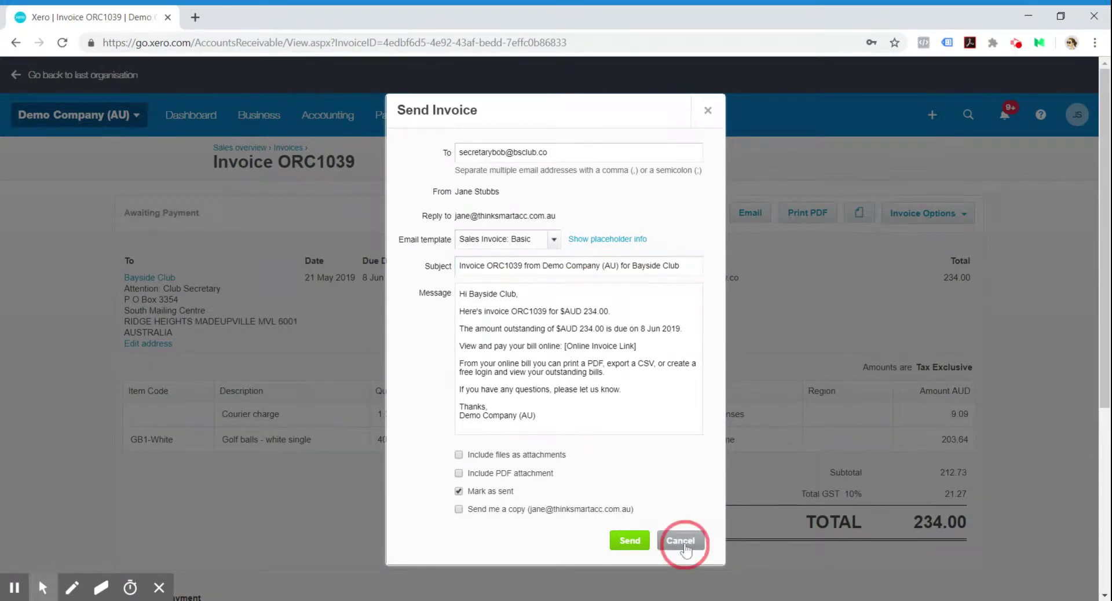
# Go to Settings > Email settings from the Demo Company (AU) organisation menu
pyautogui.click(138, 115)
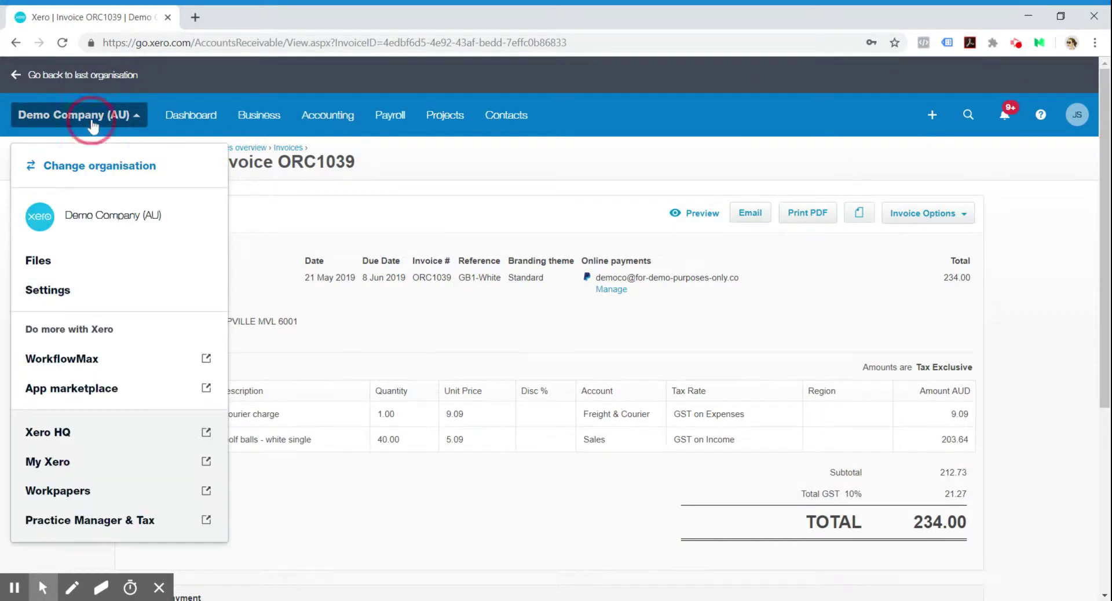
pyautogui.click(123, 121)
pyautogui.click(122, 121)
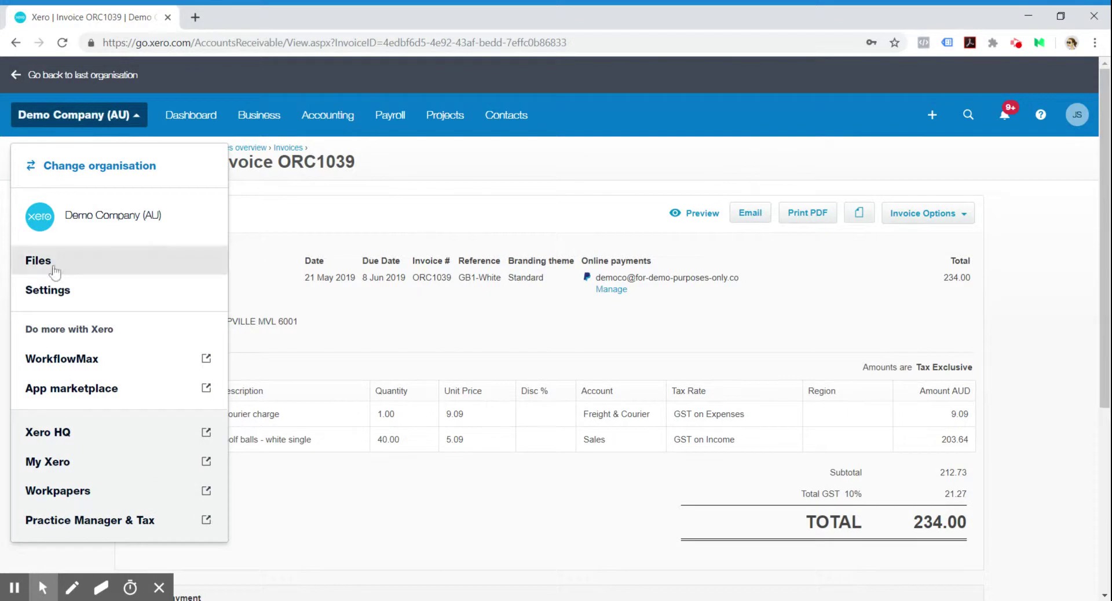
pyautogui.click(64, 307)
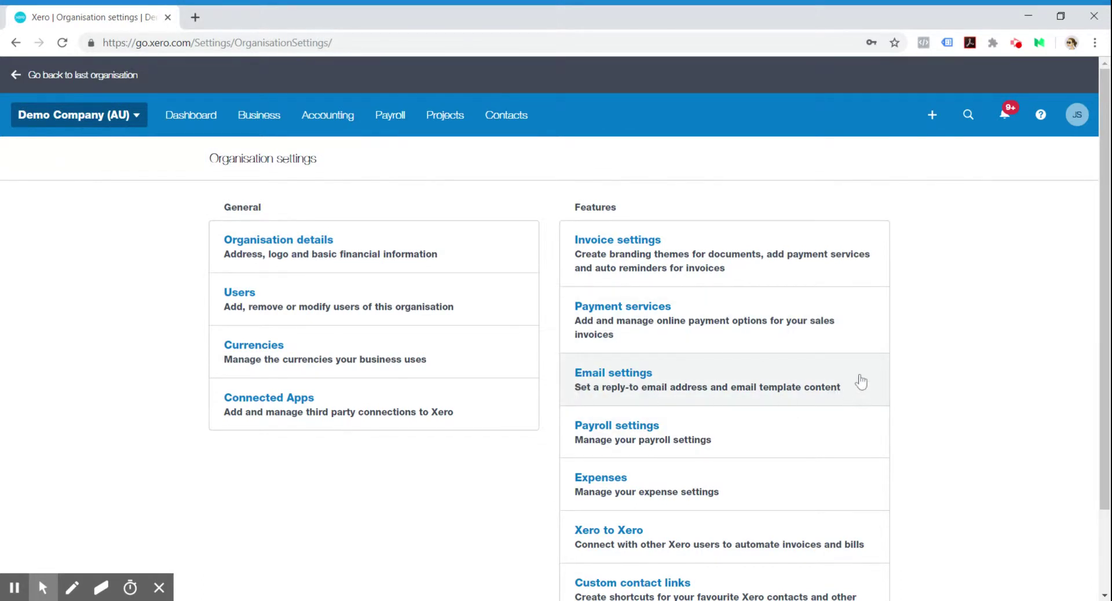
pyautogui.click(630, 388)
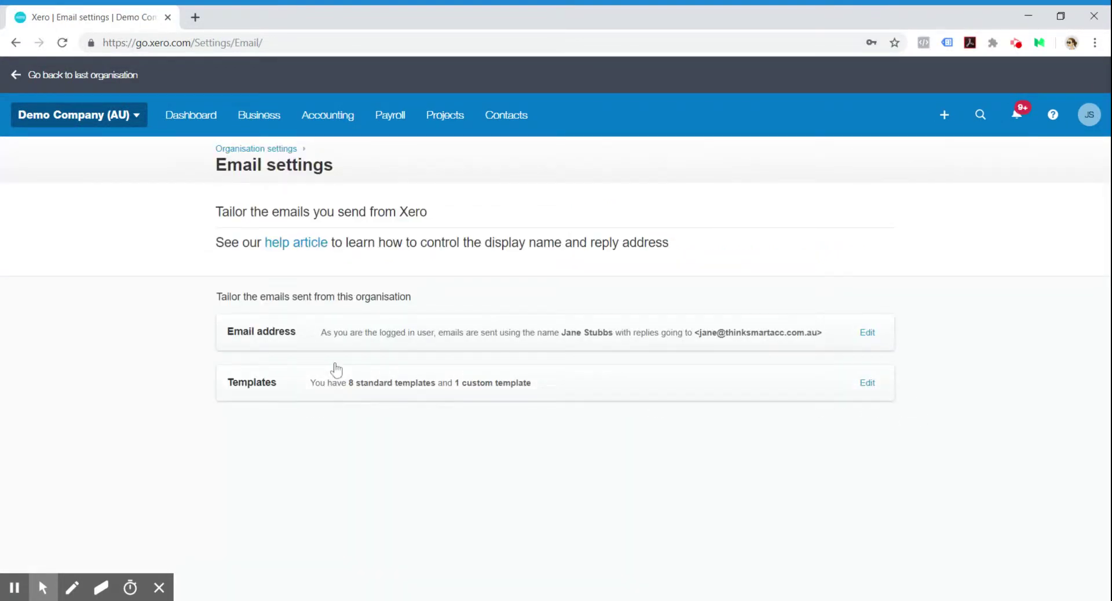
# Expand the email Templates list and open the Basic Sales Invoice template
pyautogui.click(669, 392)
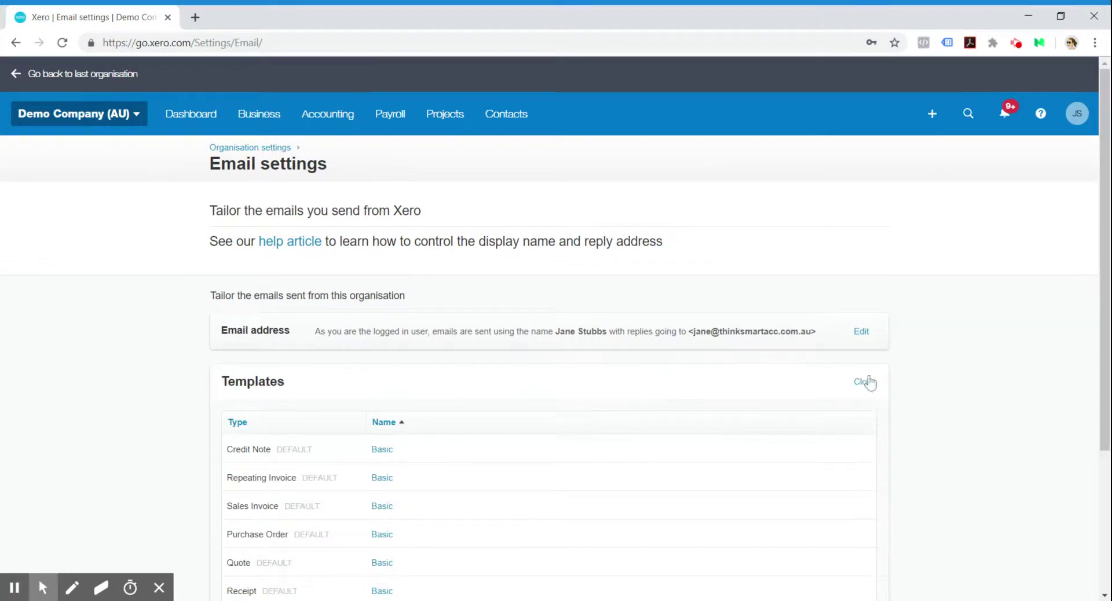
pyautogui.scroll(-3, 888, 382)
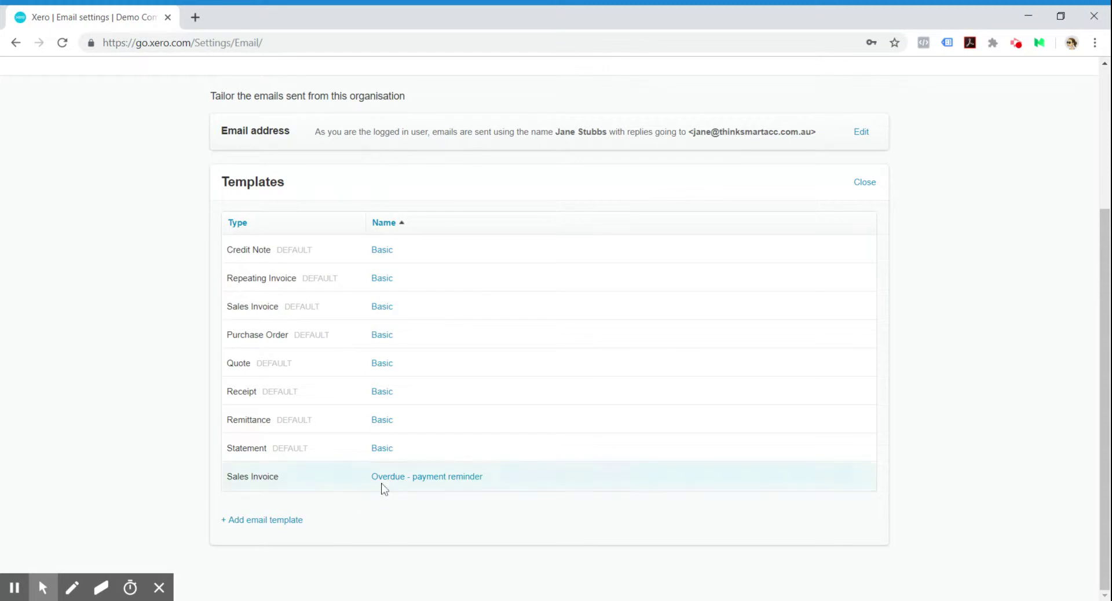
pyautogui.click(381, 307)
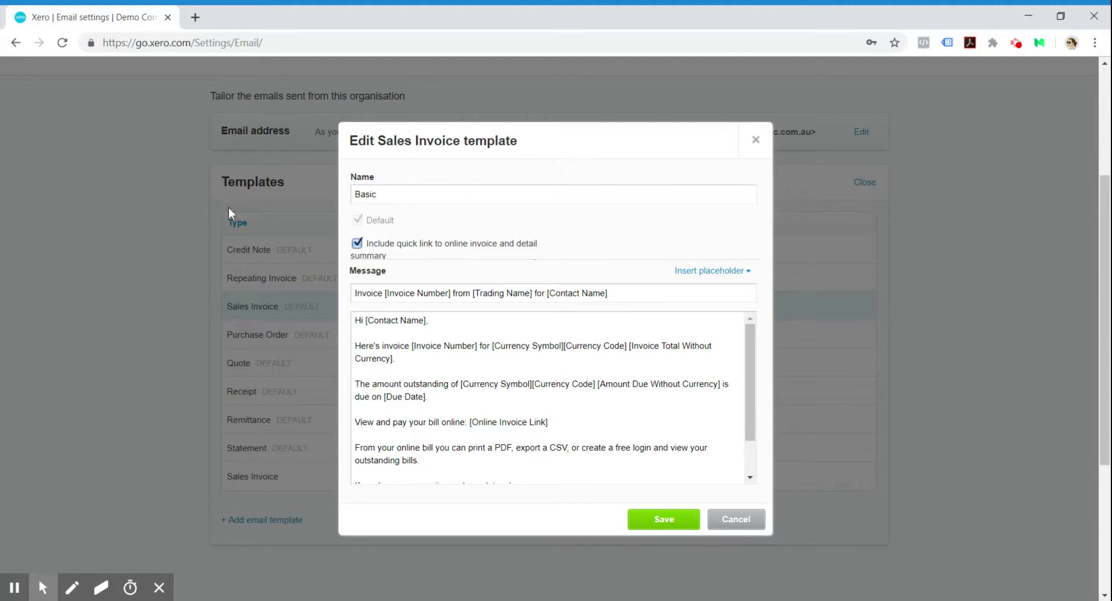
# Replace [Trading Name] in the subject with Demo: 'Invoice [Invoice Number] from Demo for [Contact Name]'
pyautogui.moveTo(753, 349)
pyautogui.mouseDown()
pyautogui.moveTo(754, 402)
pyautogui.moveTo(754, 371)
pyautogui.mouseUp()
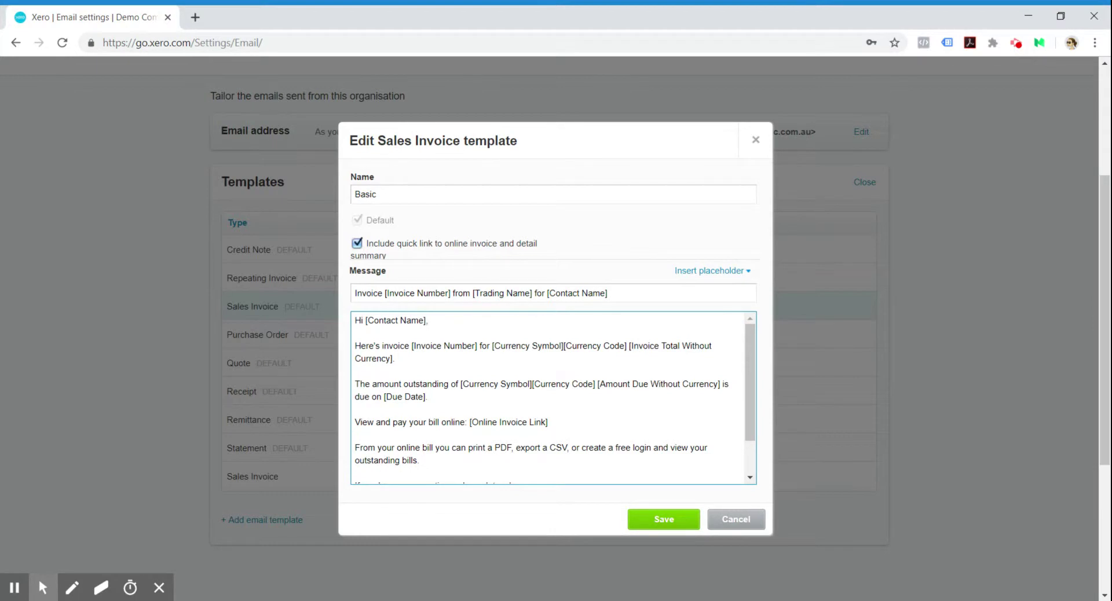
pyautogui.moveTo(530, 293); pyautogui.dragTo(472, 296)
pyautogui.click(533, 293)
pyautogui.press('BackSpace')
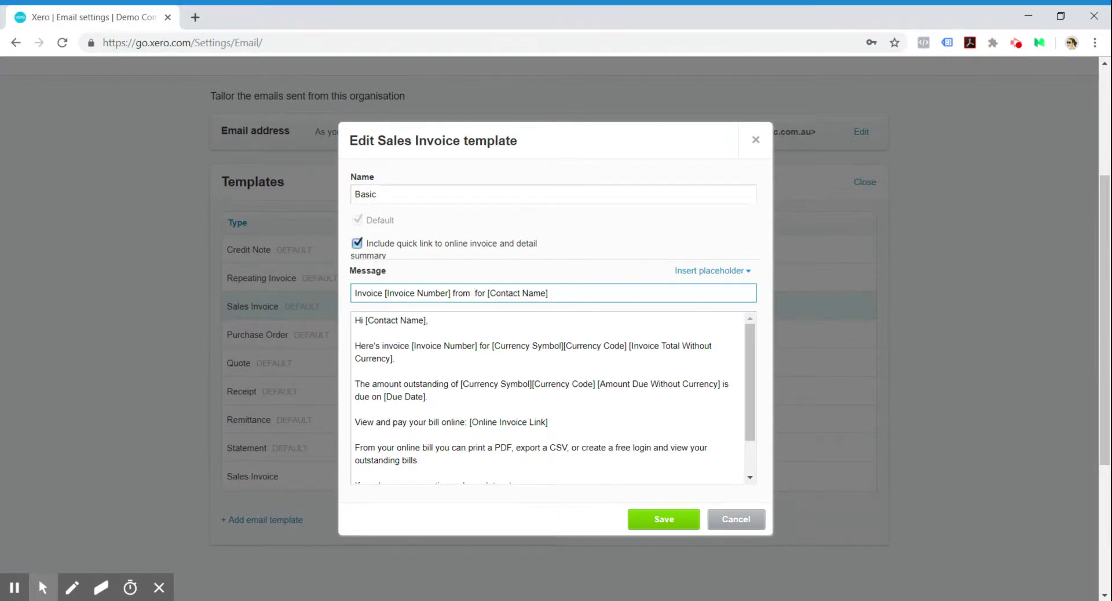
pyautogui.press('BackSpace')
pyautogui.write('Demo')
# Replace [Trading Name] after 'Thanks' in the message sign-off with Demo
pyautogui.moveTo(749, 366); pyautogui.dragTo(750, 396)
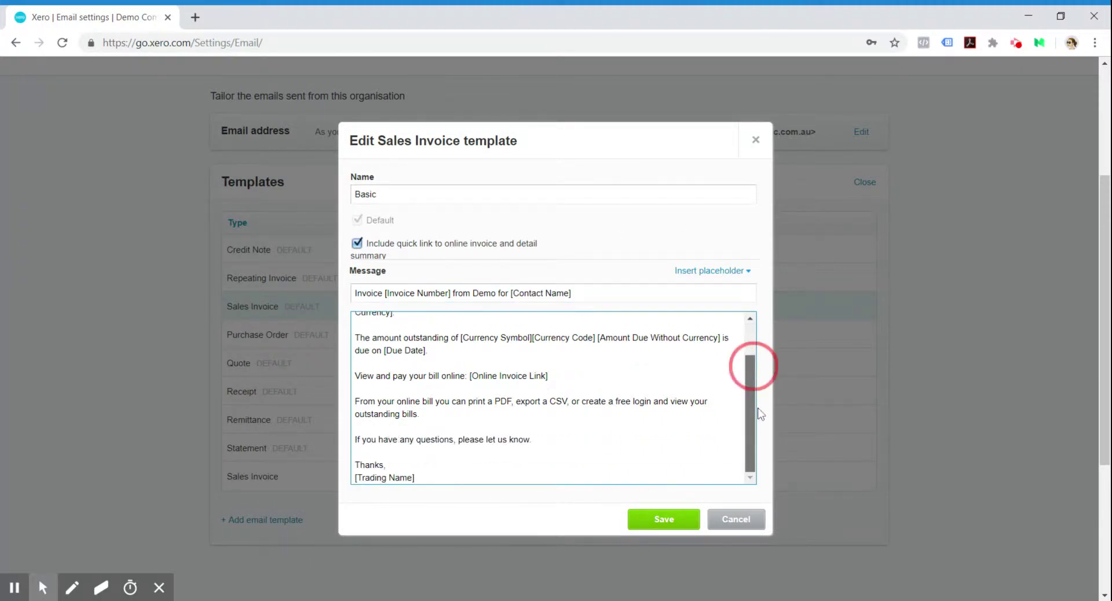
pyautogui.moveTo(413, 477); pyautogui.dragTo(343, 485)
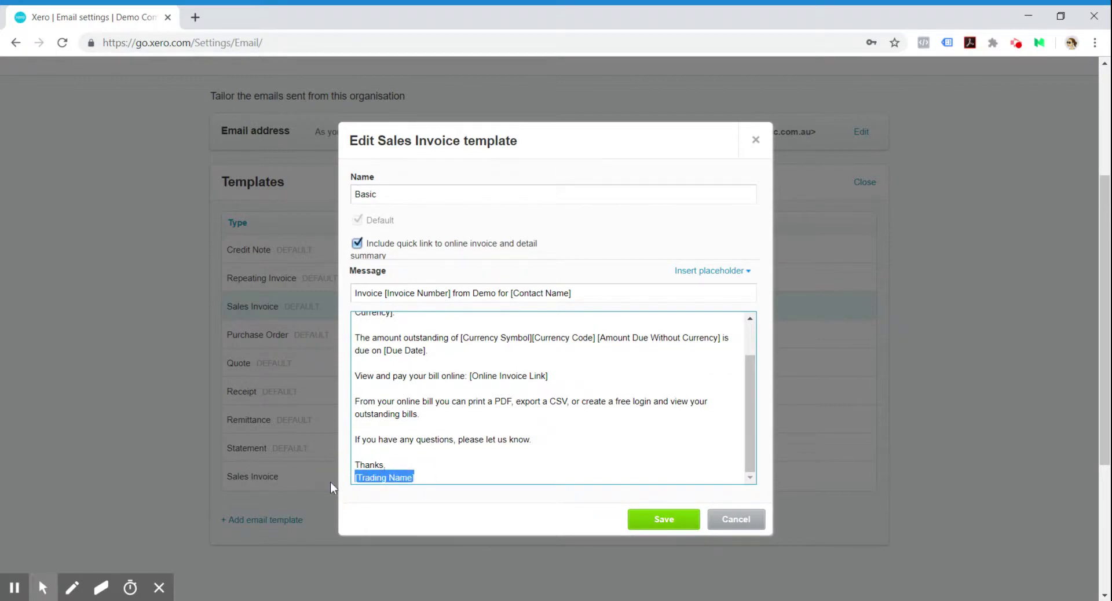
pyautogui.write('Demo')
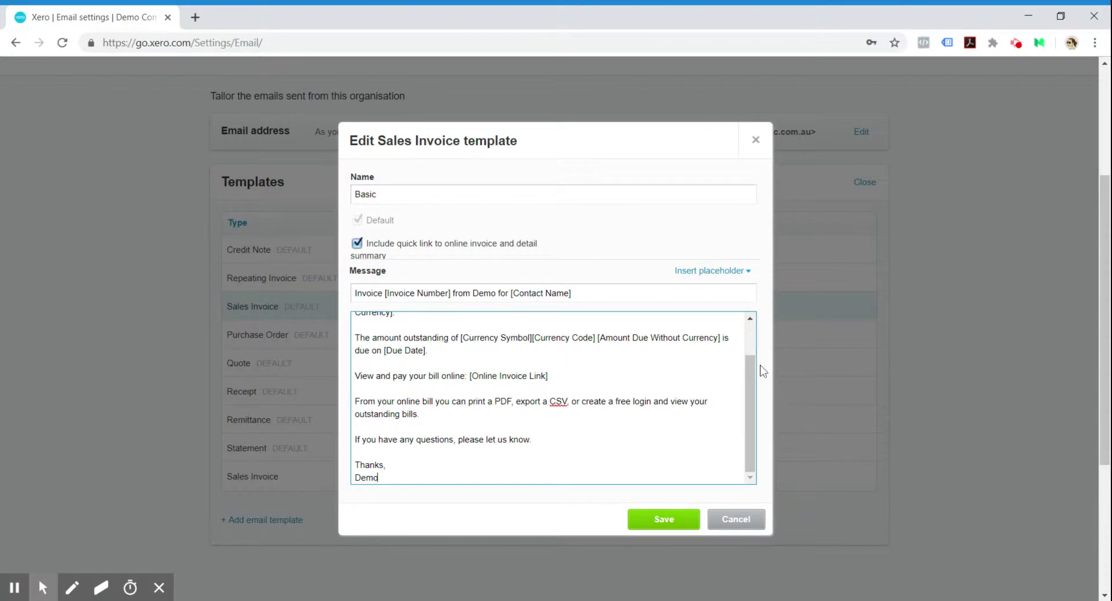
# Review the edited subject and message, then save the Sales Invoice template
pyautogui.moveTo(750, 375); pyautogui.dragTo(755, 348)
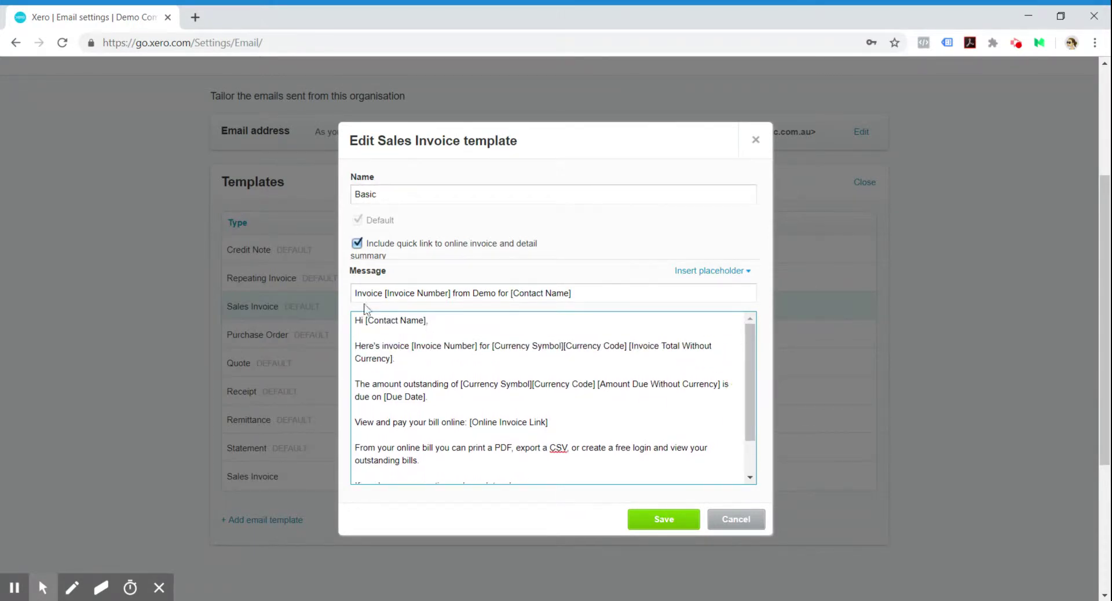
pyautogui.click(496, 293)
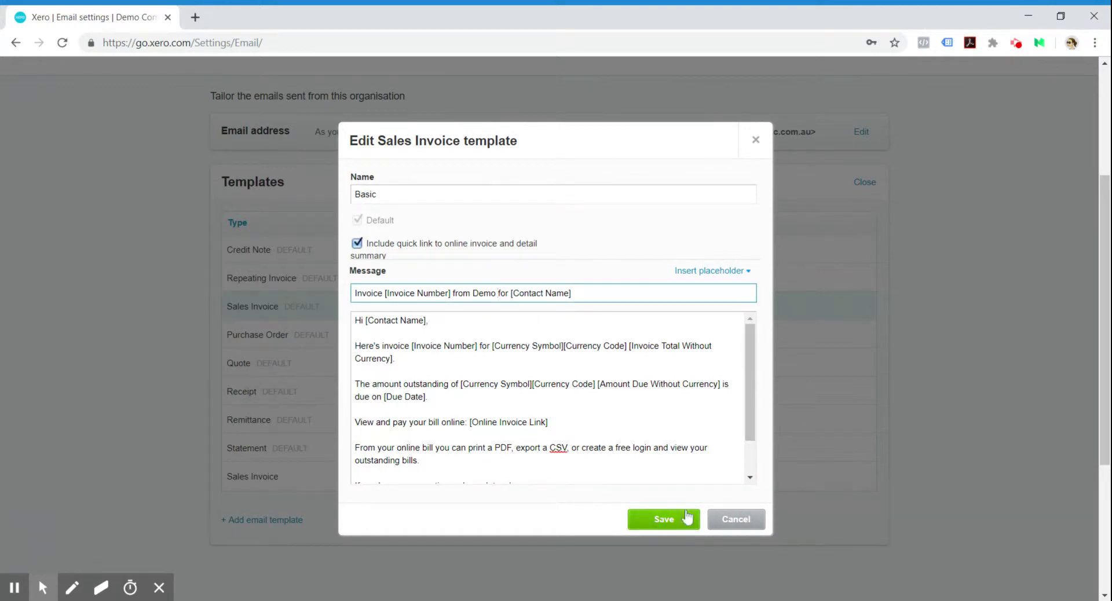
pyautogui.scroll(-5, 553, 398)
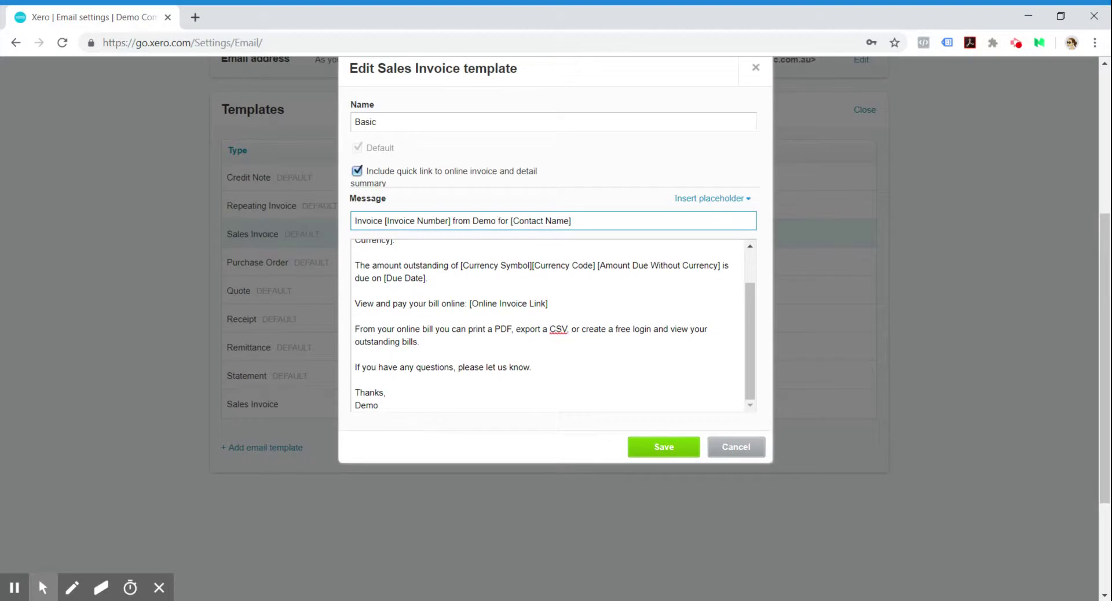
pyautogui.moveTo(756, 330); pyautogui.dragTo(766, 282)
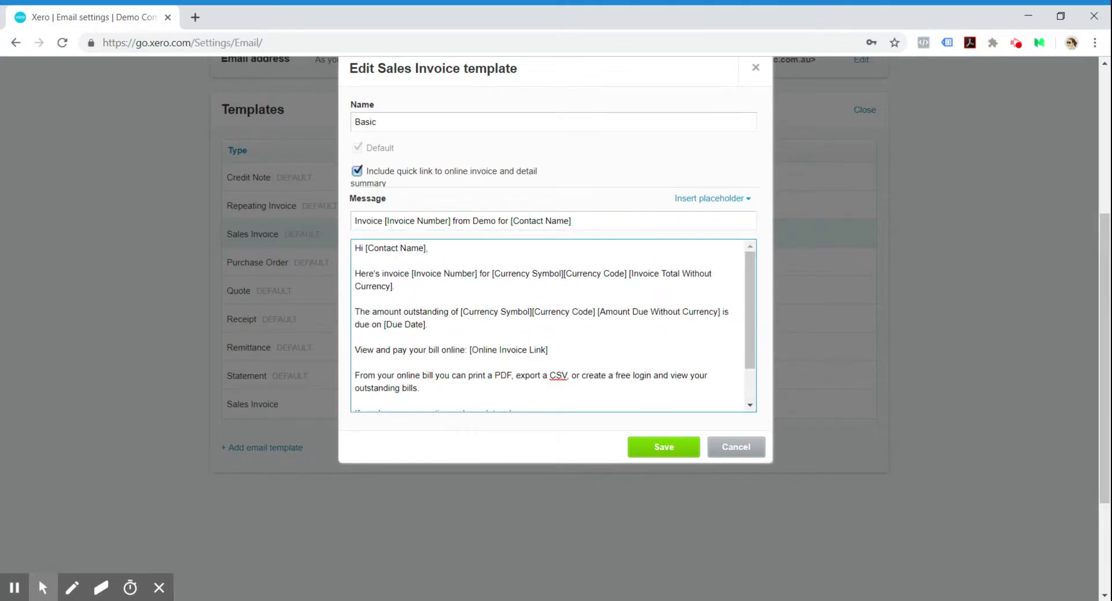
pyautogui.scroll(-3, 553, 325)
pyautogui.scroll(3, 553, 324)
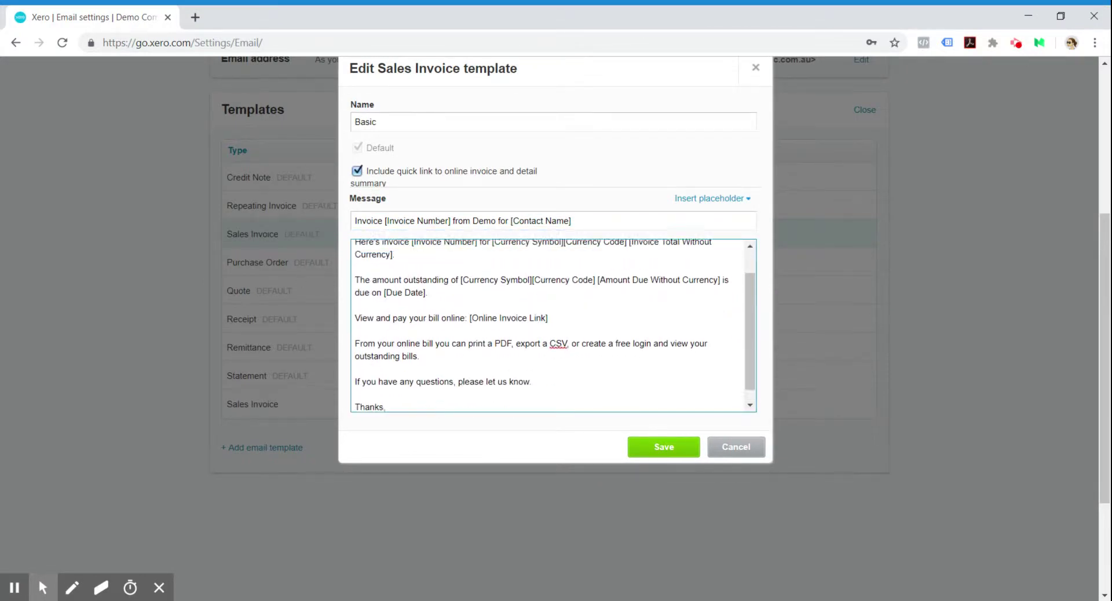
pyautogui.moveTo(753, 285); pyautogui.dragTo(754, 315)
pyautogui.click(664, 446)
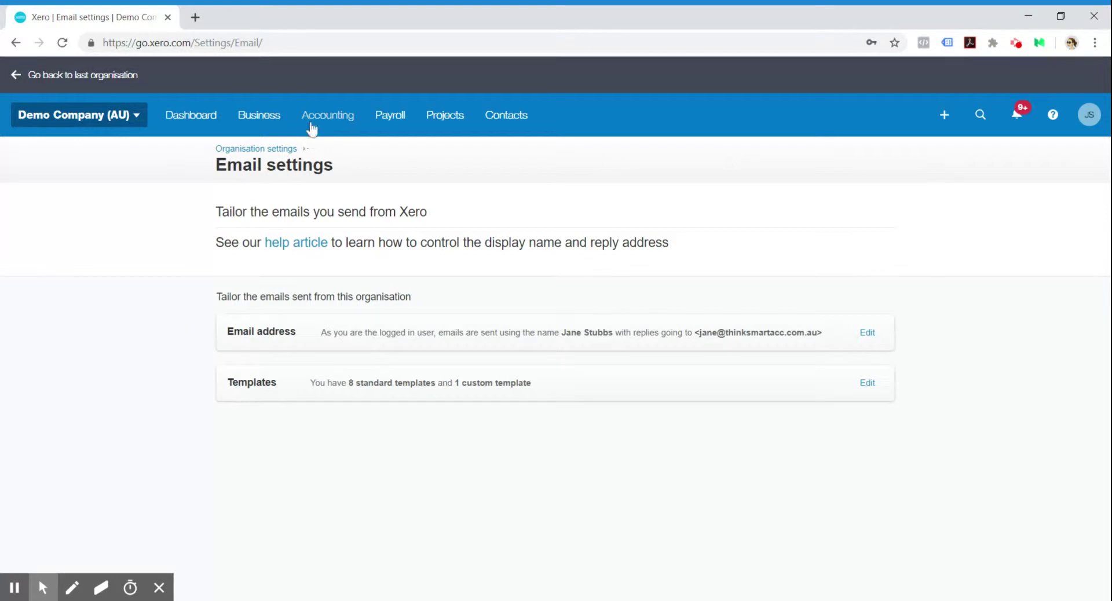
# Open invoice ORC1039 for Bayside Club from Business > Invoices and start emailing it
pyautogui.click(312, 122)
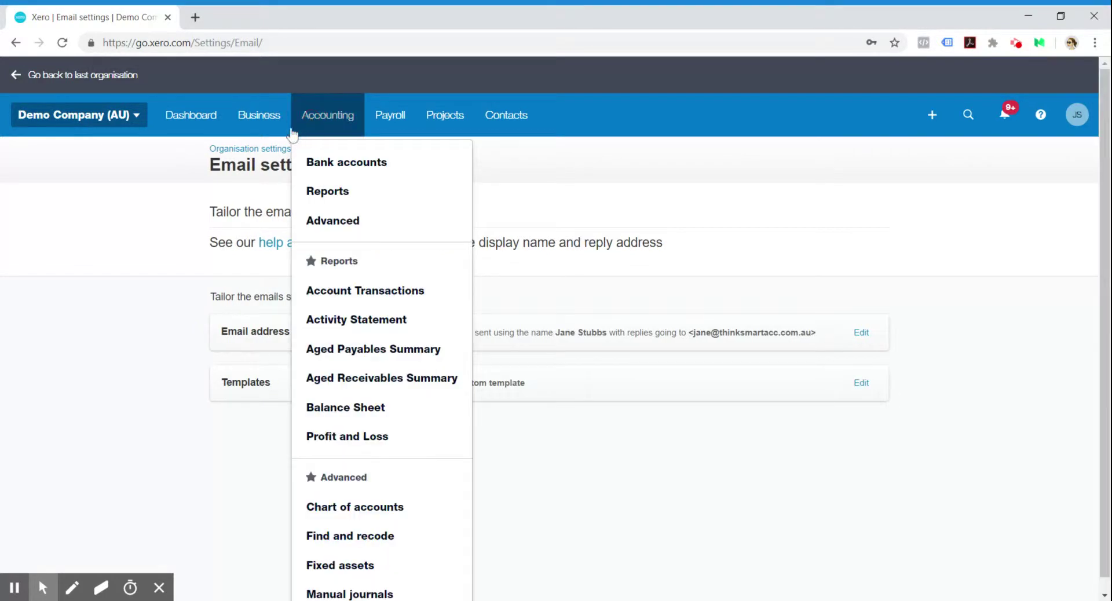
pyautogui.click(258, 123)
pyautogui.click(288, 165)
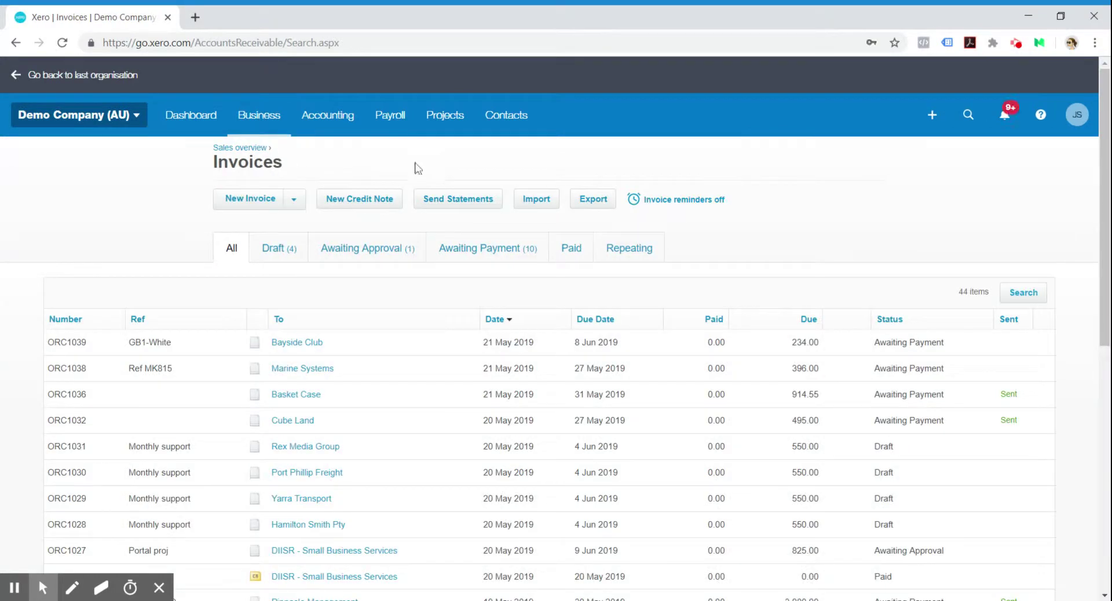
pyautogui.click(311, 348)
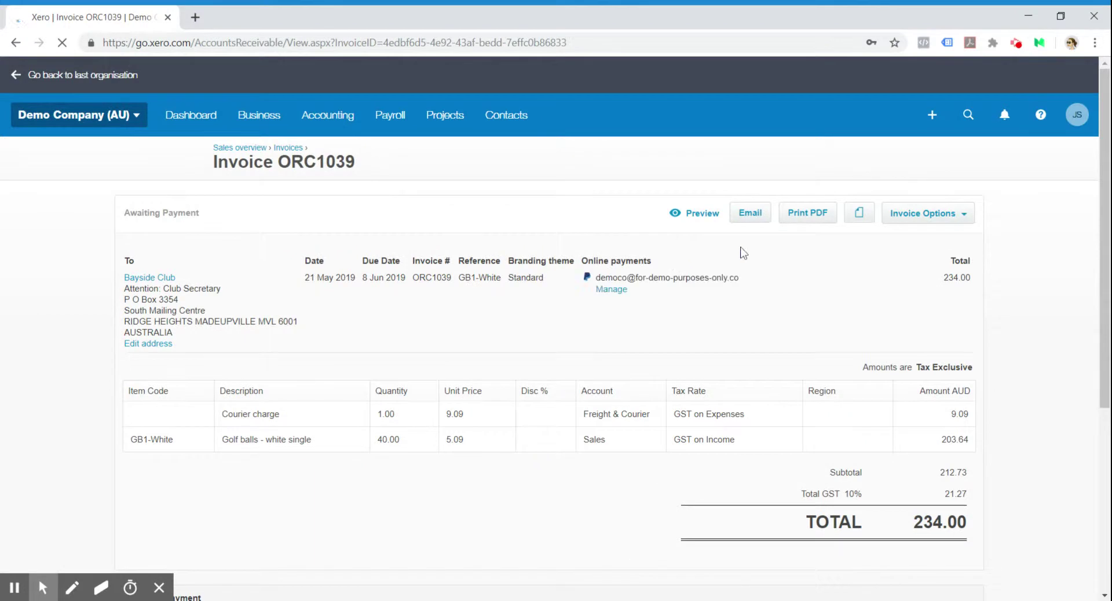
pyautogui.click(751, 220)
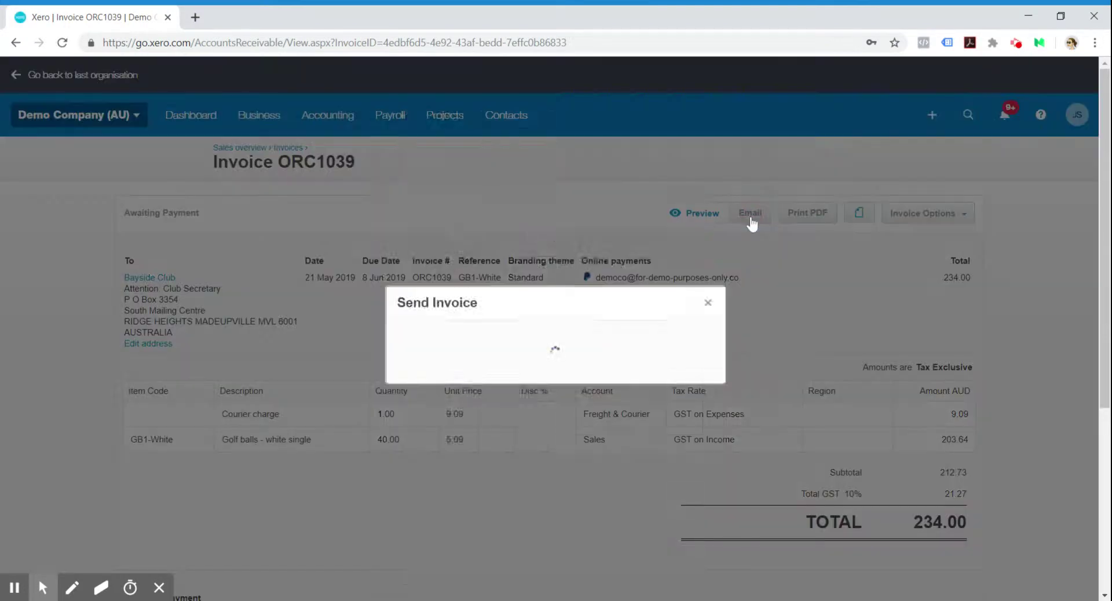